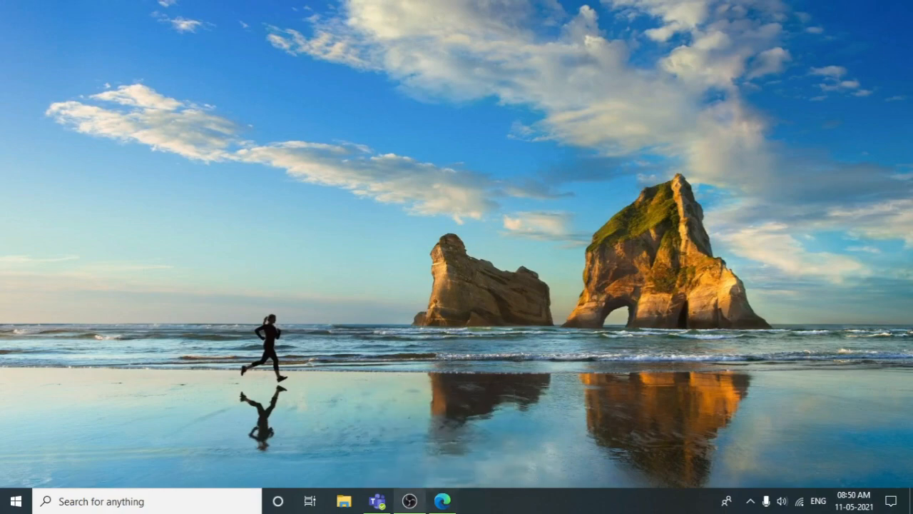
Switch to Microsoft Edge, open google.com and decline the suggestion to use Chrome
left_click(443, 501)
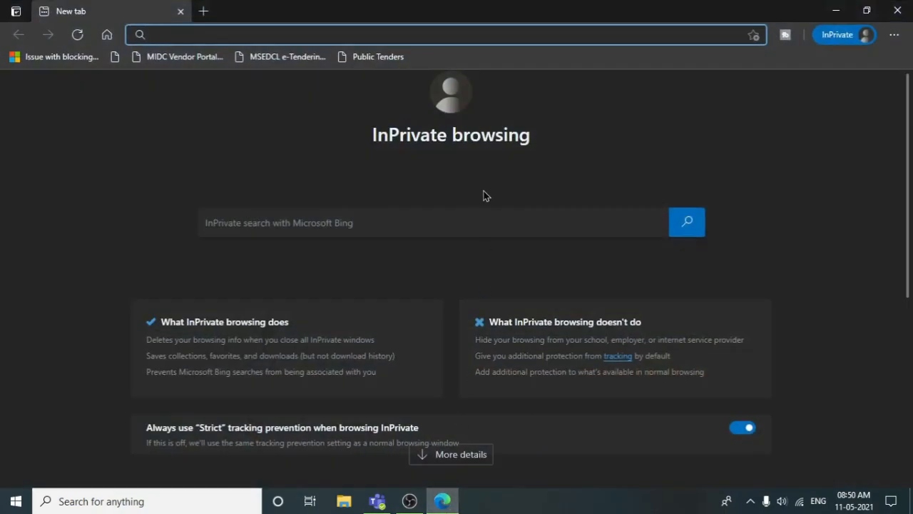
type("ww")
key("Return")
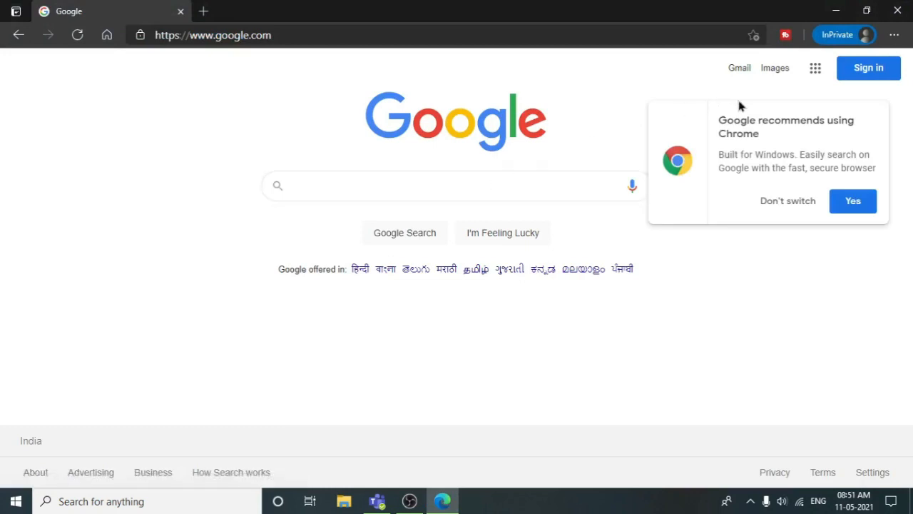
left_click(777, 201)
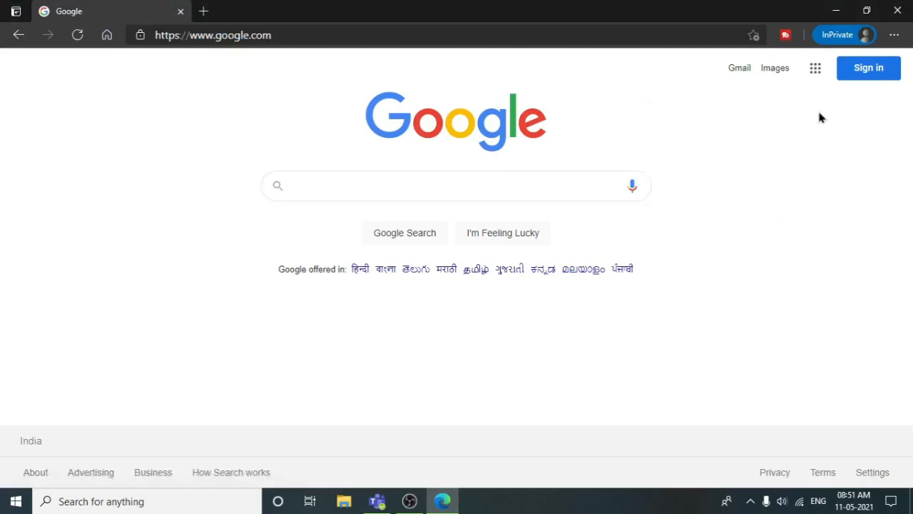
Open Google Forms from Google's list of apps
left_click(817, 72)
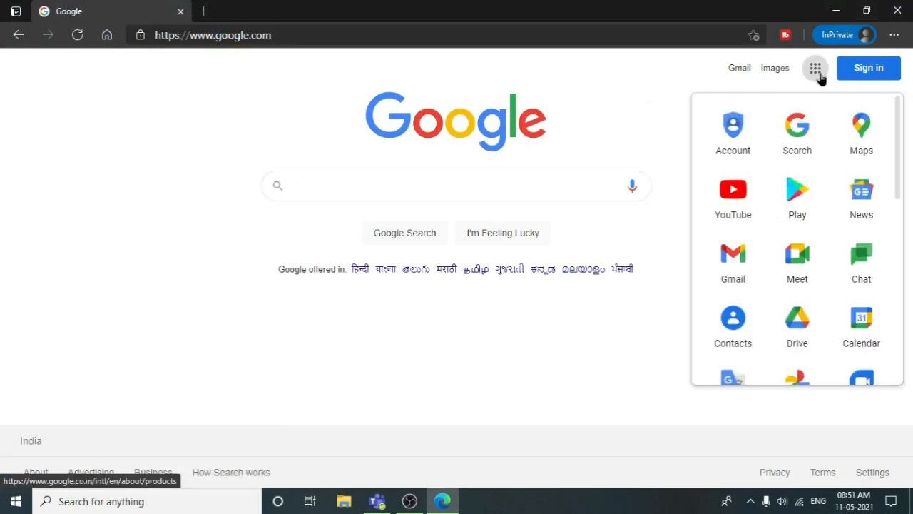
scroll(832, 178, "down", 5)
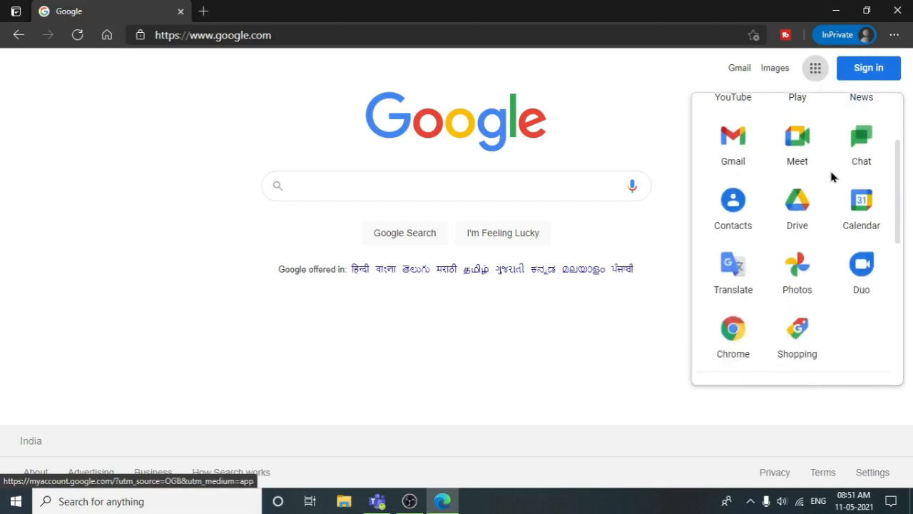
scroll(849, 198, "down", 2)
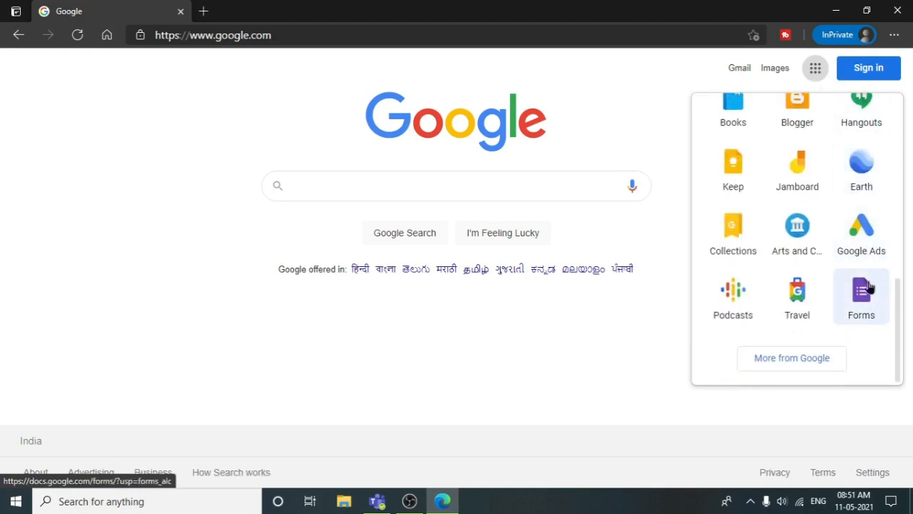
left_click(864, 303)
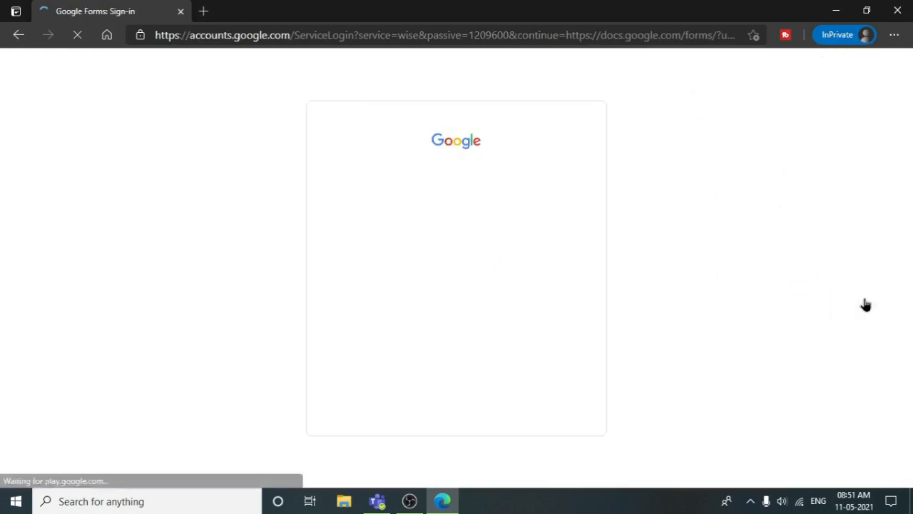
Sign in to Google Forms with the account's e-mail and password
left_click(525, 243)
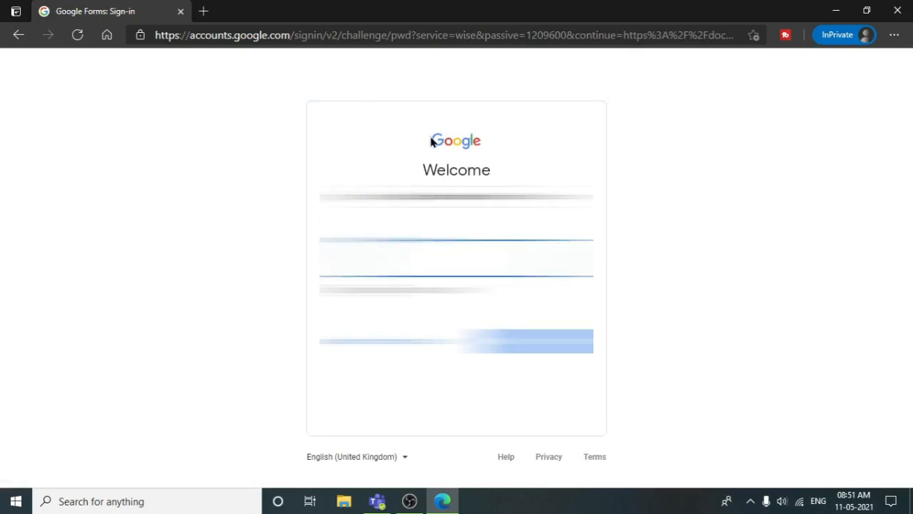
key("alt+Left")
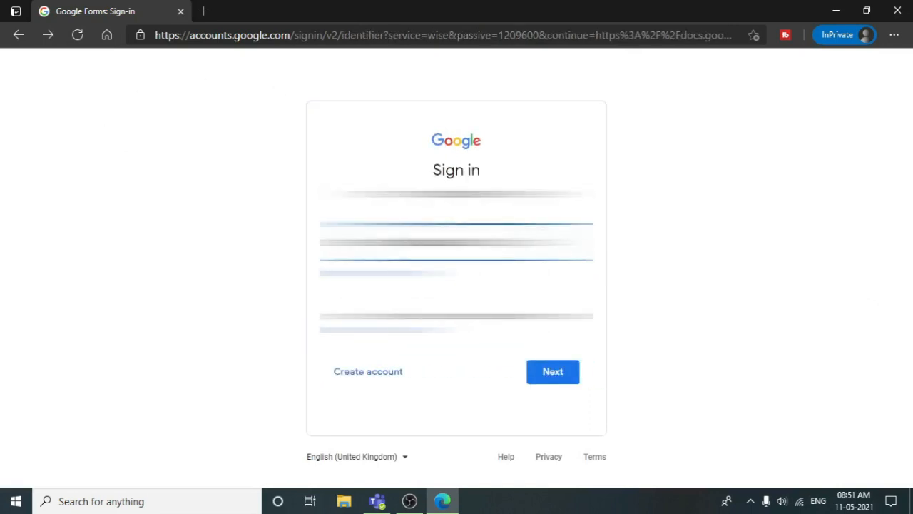
key("Return")
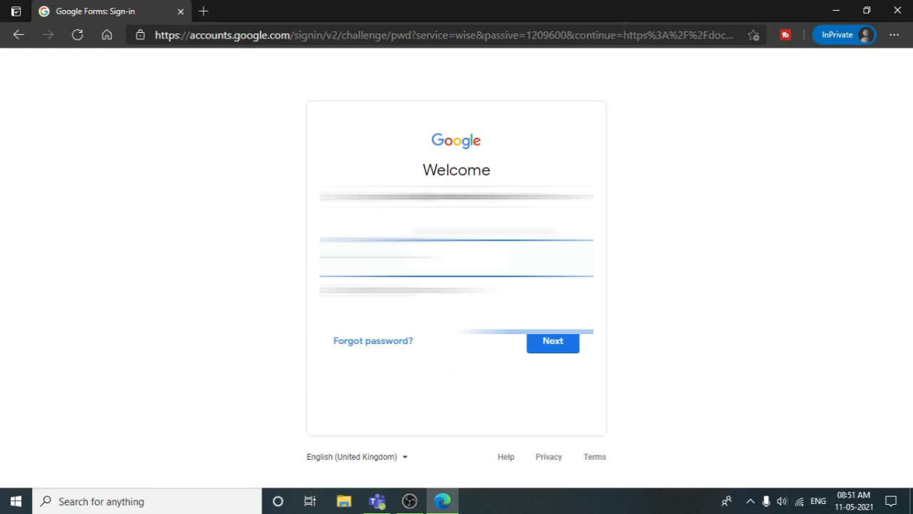
key("Return")
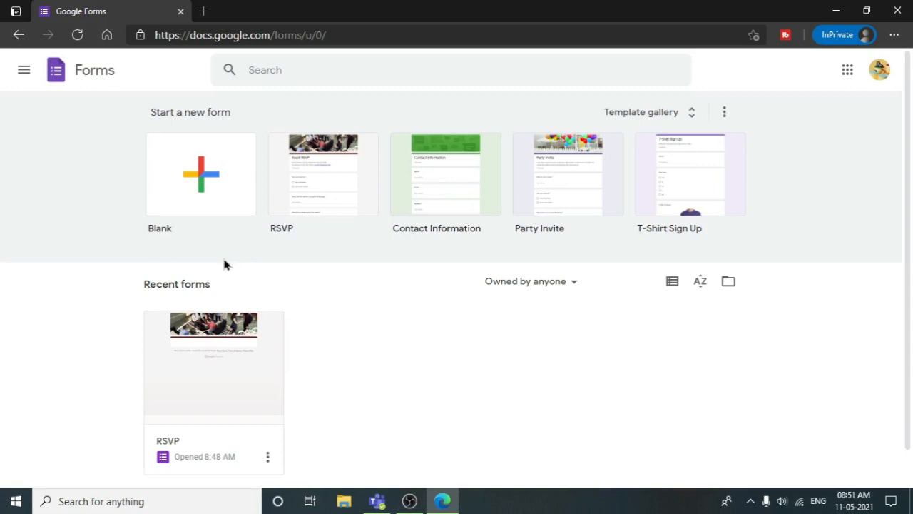
Create a blank form, dismiss the tip about reusing questions, and title the form "Amaya"
left_click(197, 179)
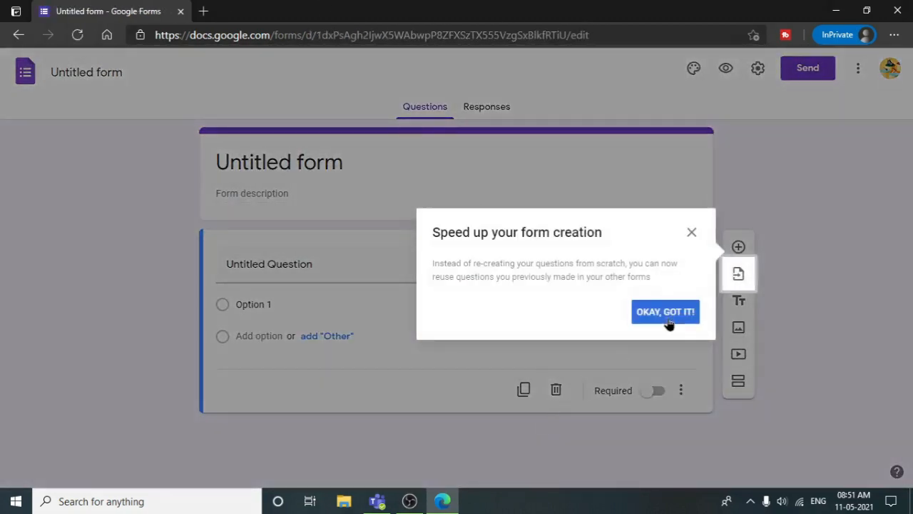
left_click(668, 317)
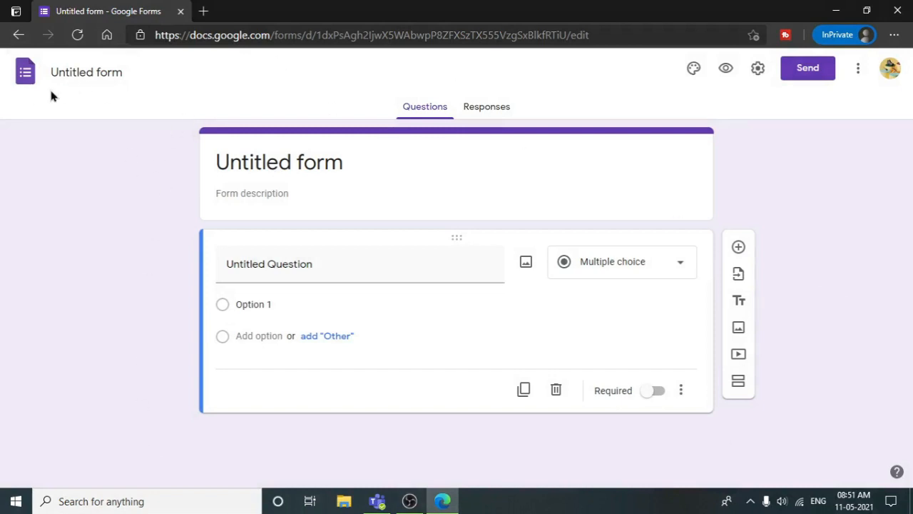
left_click(343, 161)
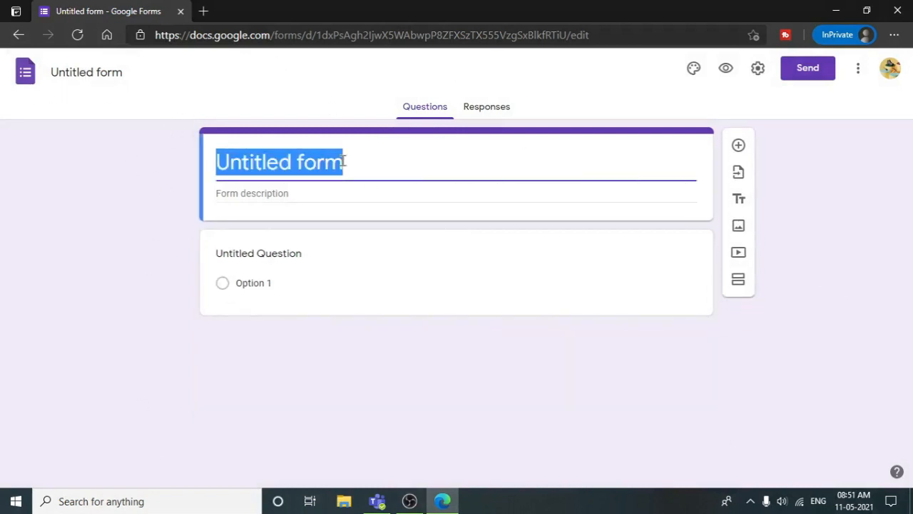
key("BackSpace")
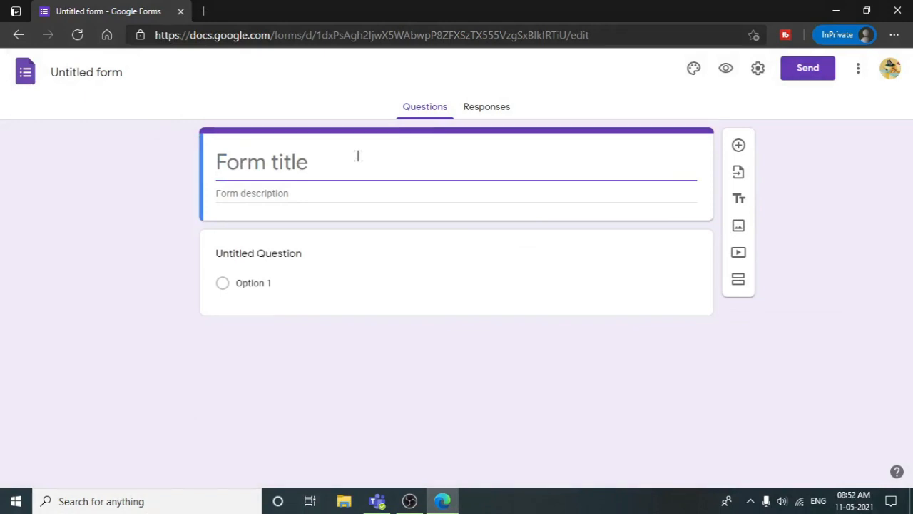
type("Amaya")
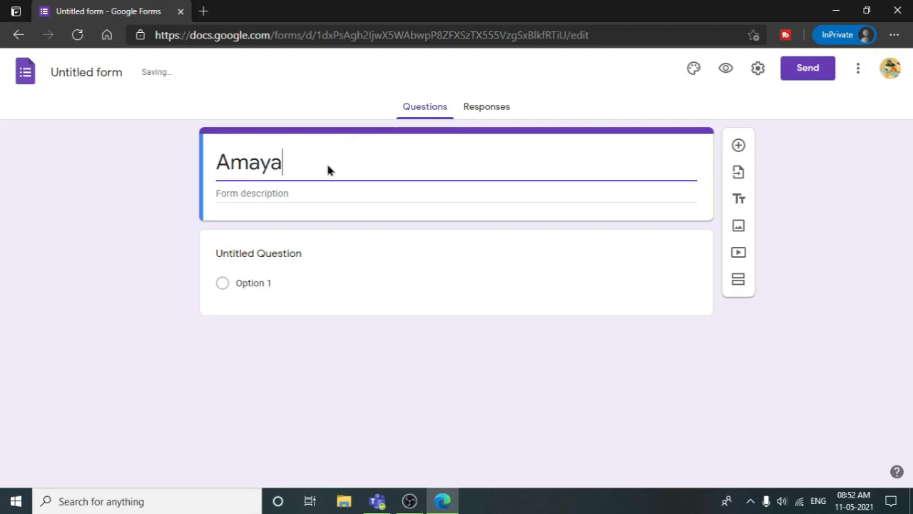
Set the form description to "Computer test"
left_click(307, 191)
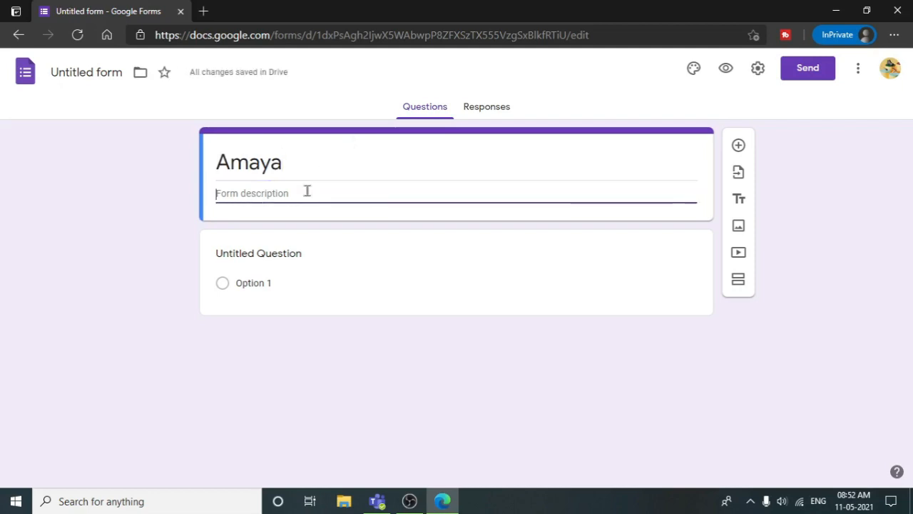
type("com")
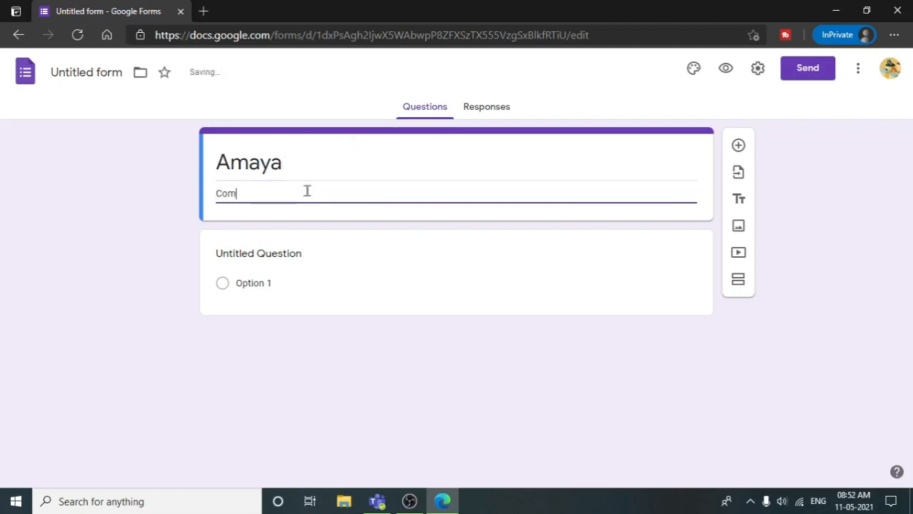
type("puter test")
Replace the untitled question's text with "What is a full form of Html?"
left_click(373, 272)
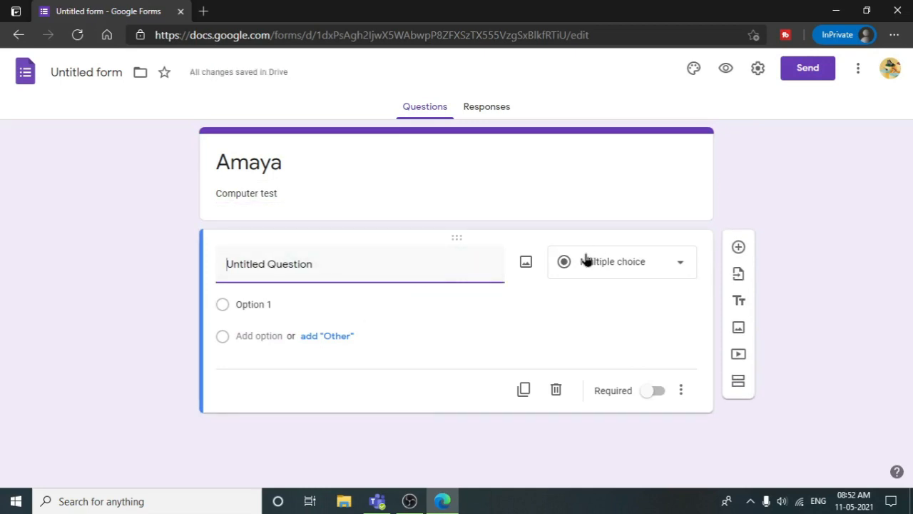
left_click_drag(493, 261, 212, 263)
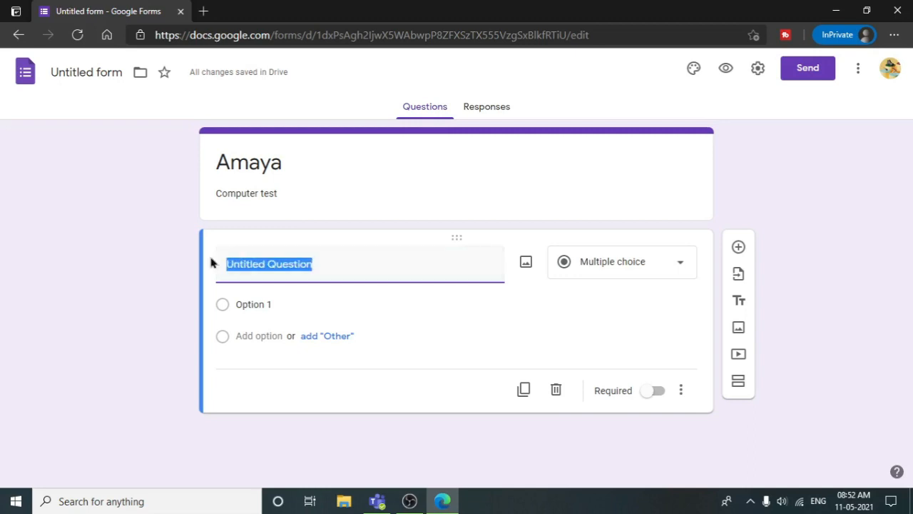
key("BackSpace")
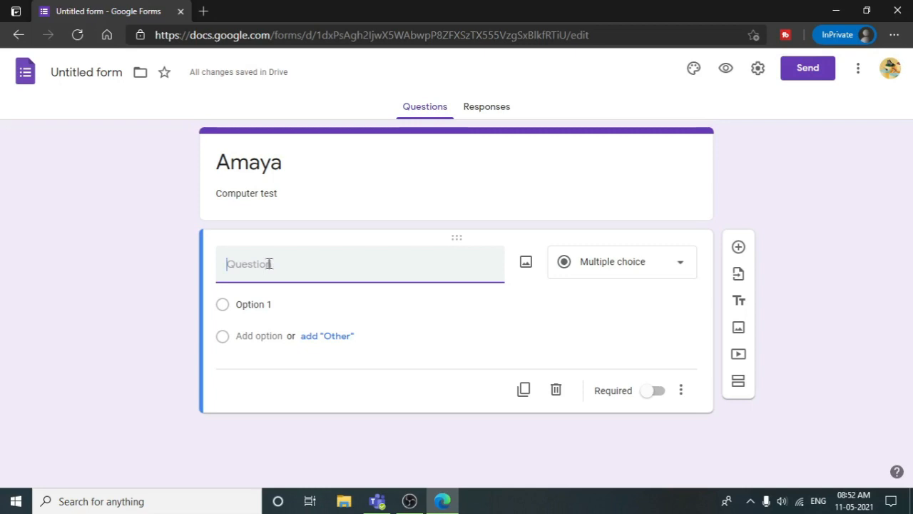
type("Wh")
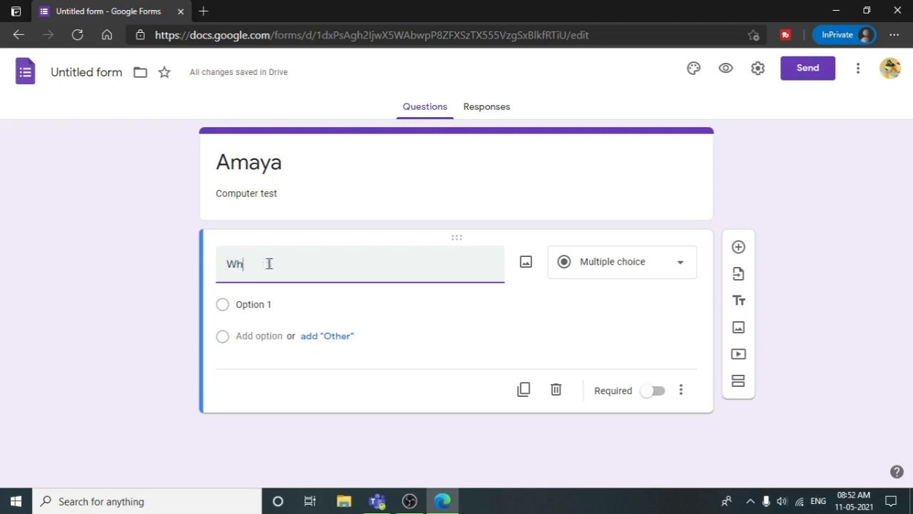
type("at is ")
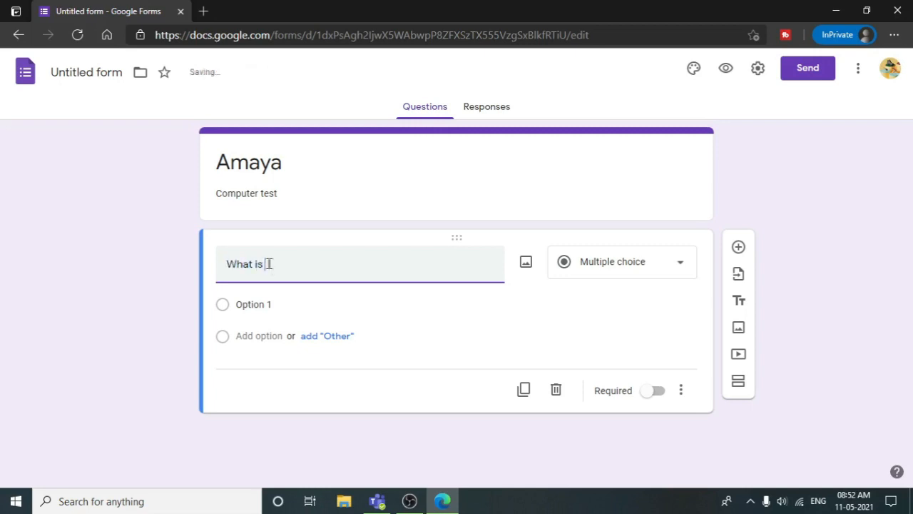
type("a full")
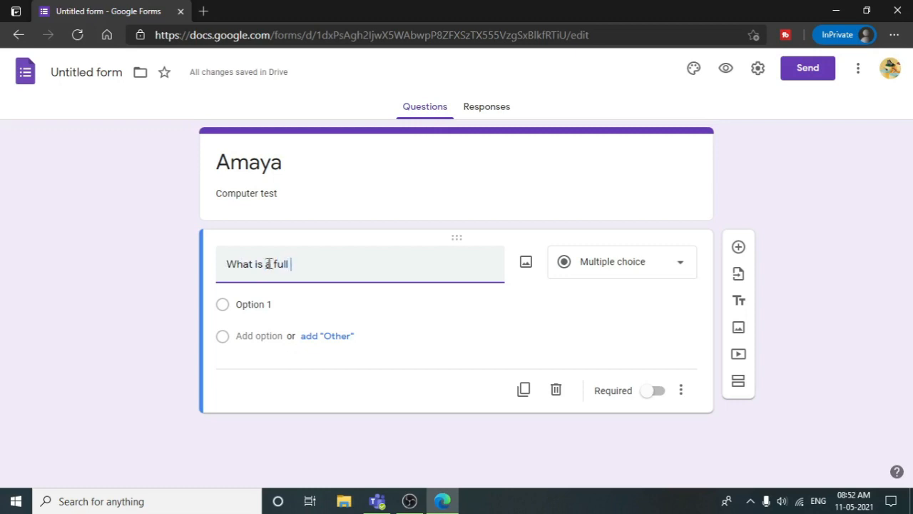
type(" forms")
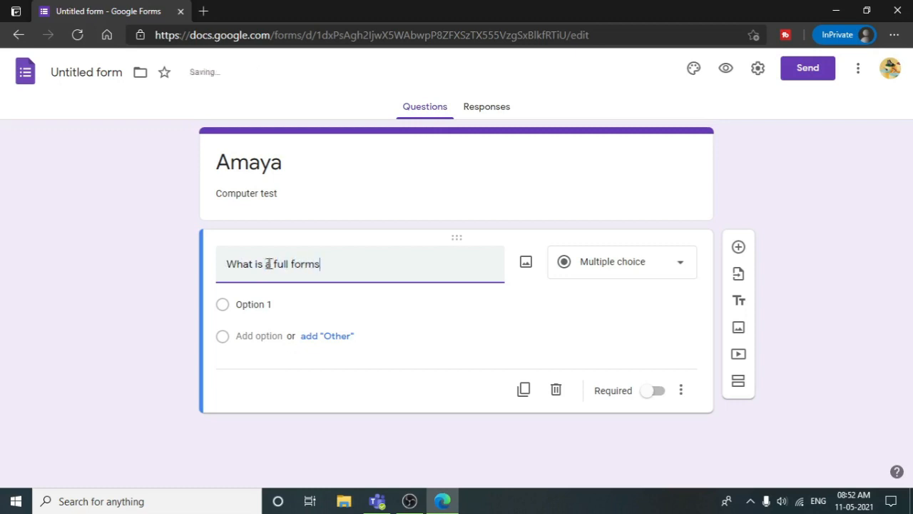
key("BackSpace")
type("of Html?")
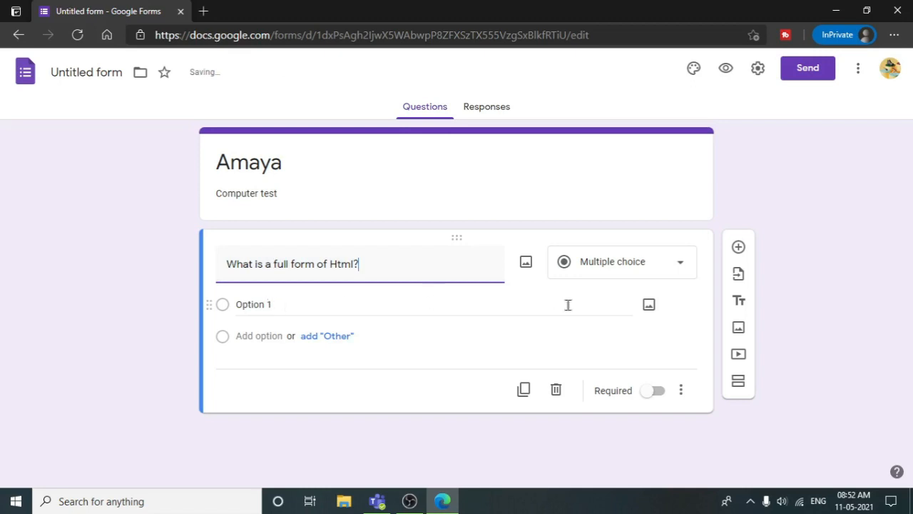
Set the question's first answer option to "Hyper text makeup language"
left_click(321, 296)
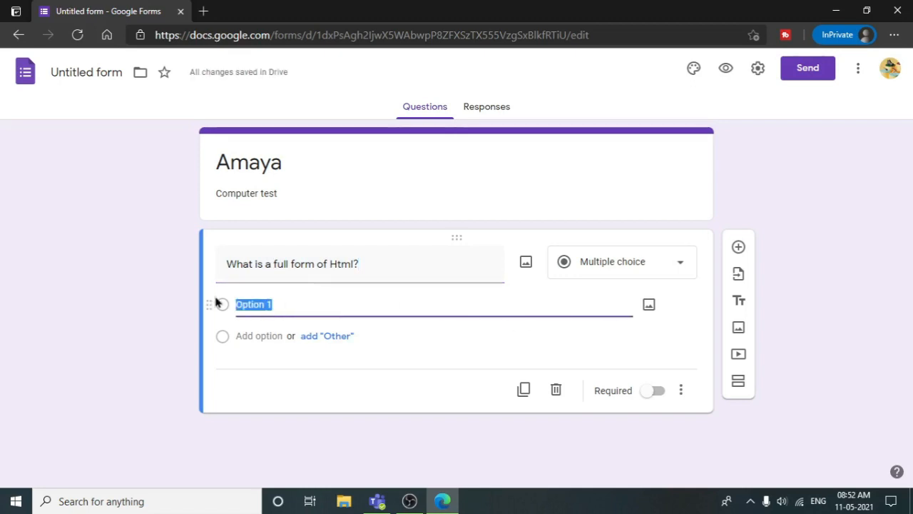
key("BackSpace")
type("Hy")
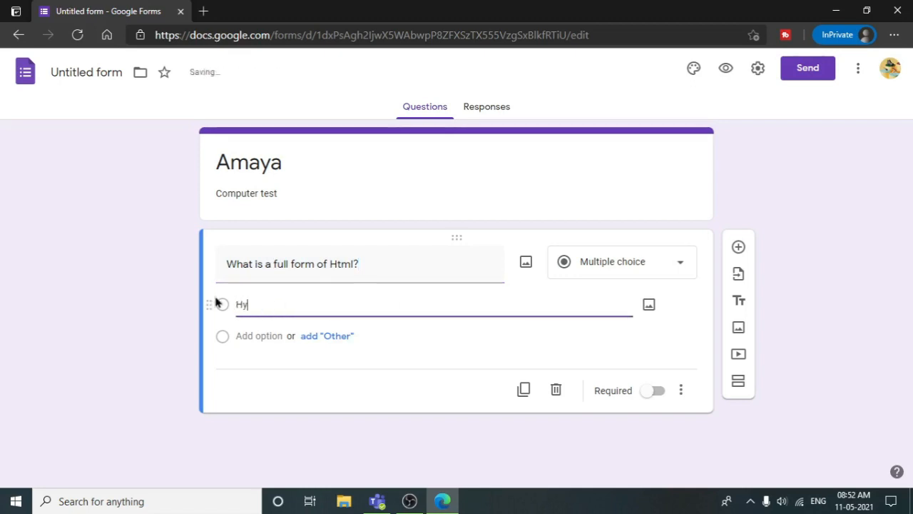
type("per text ma")
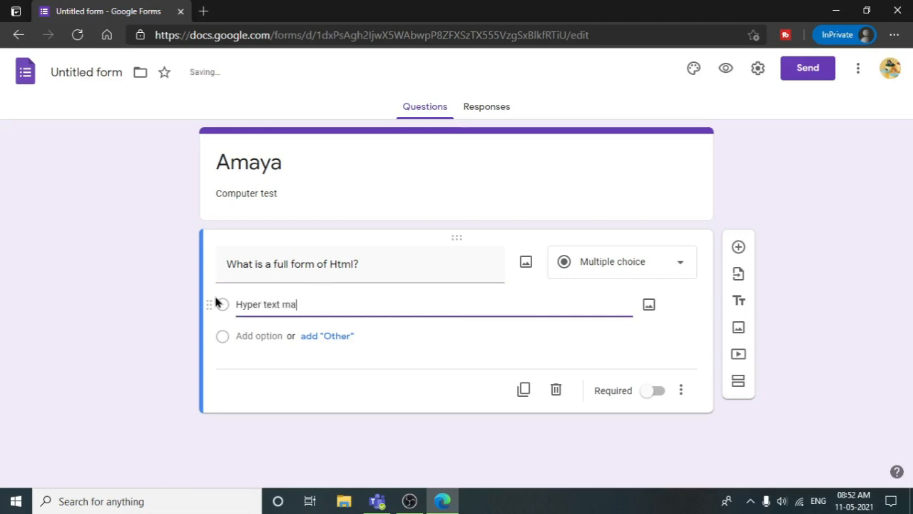
type("keup language")
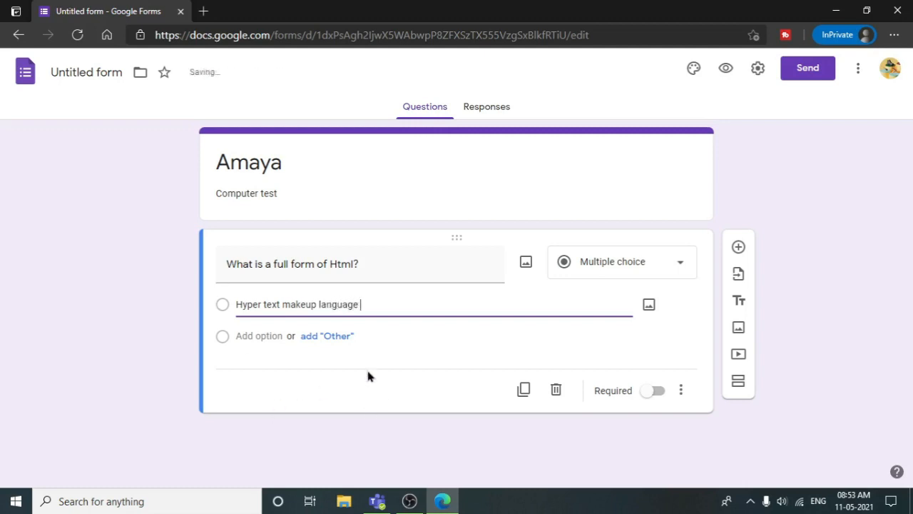
Add an "Other" choice and a second answer option reading "Hyper text markup language" to the question
left_click(326, 336)
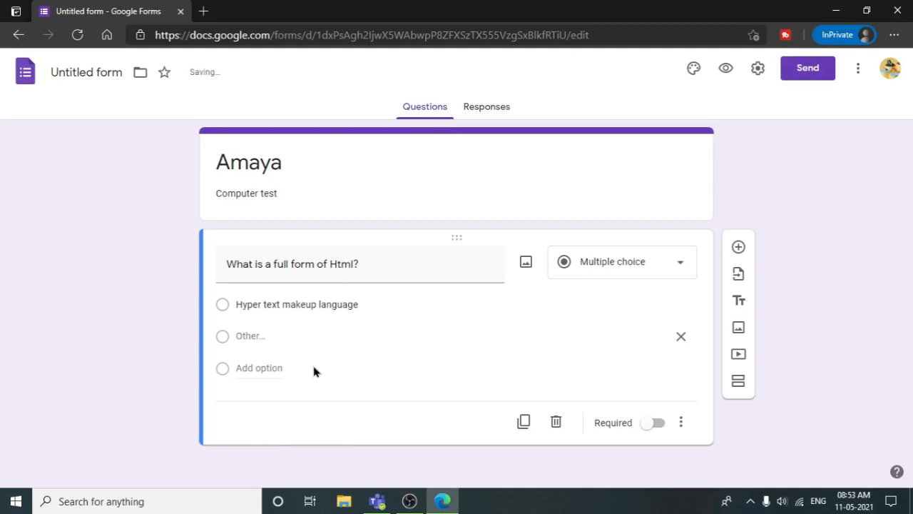
left_click(260, 368)
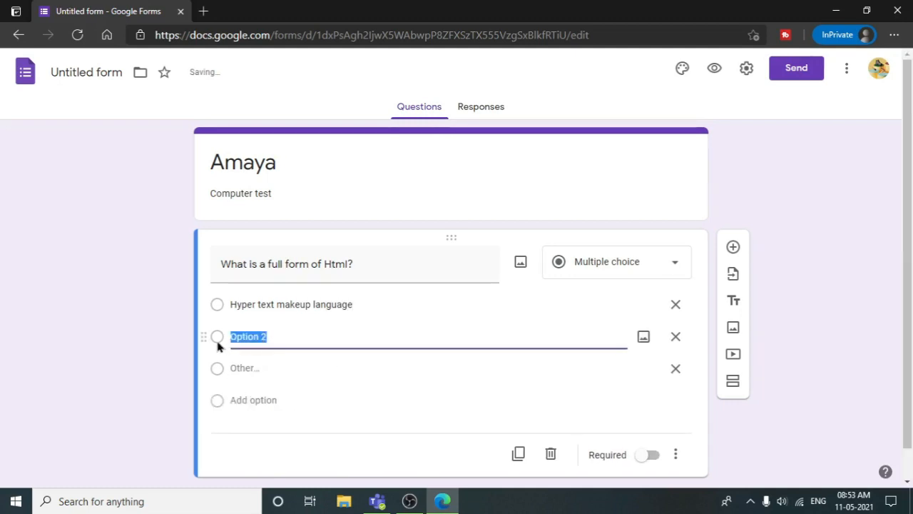
key("BackSpace")
type("Hy")
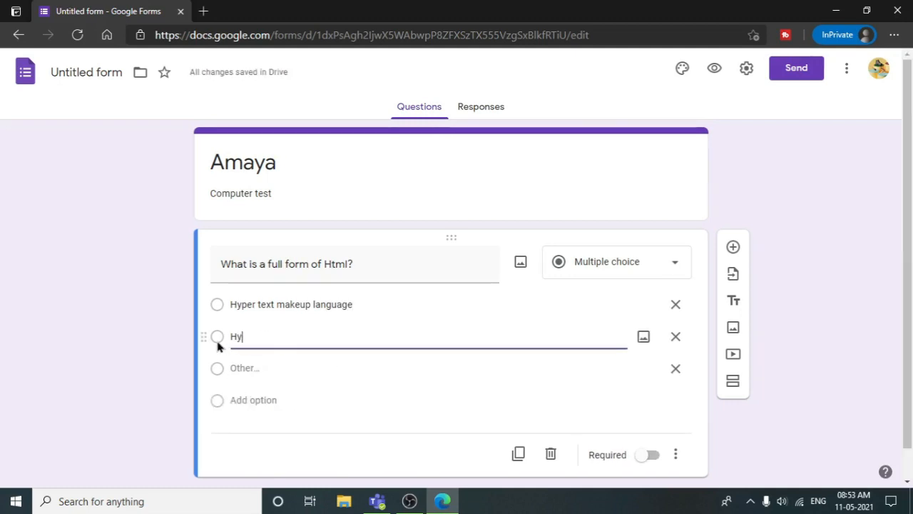
type("per text ms")
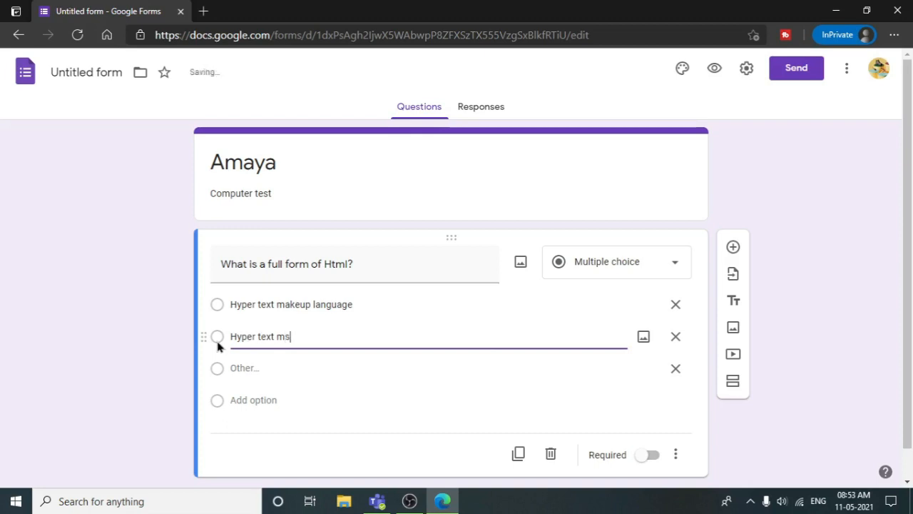
key("BackSpace")
type("arkup la")
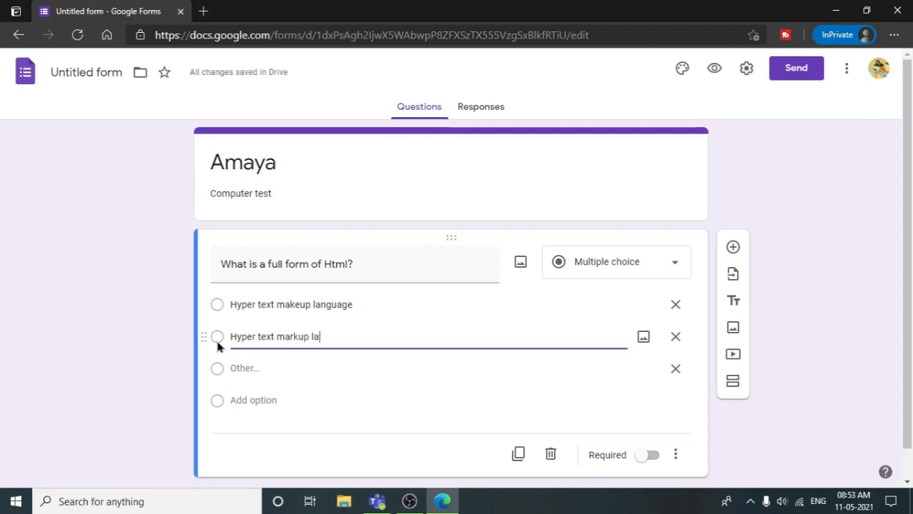
type("nguag")
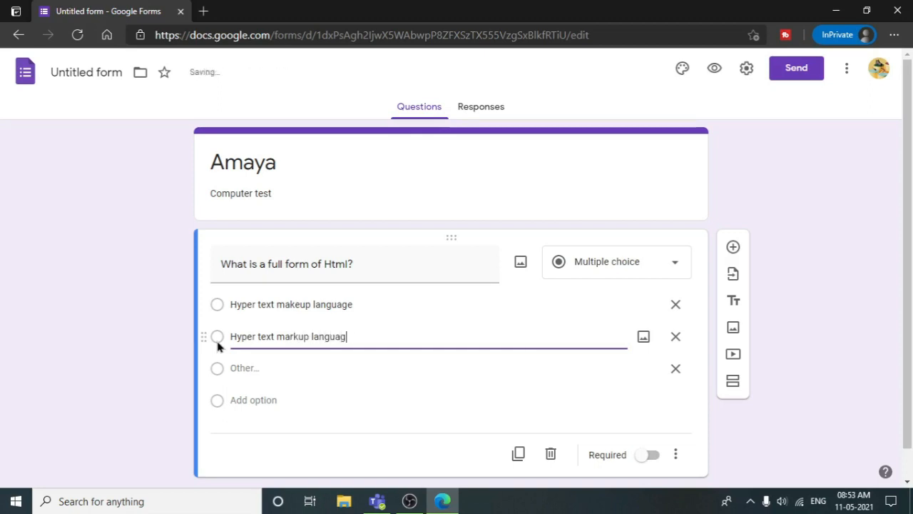
type("e")
Add a third answer option reading "Hyper Text Mockup language"
key("Return")
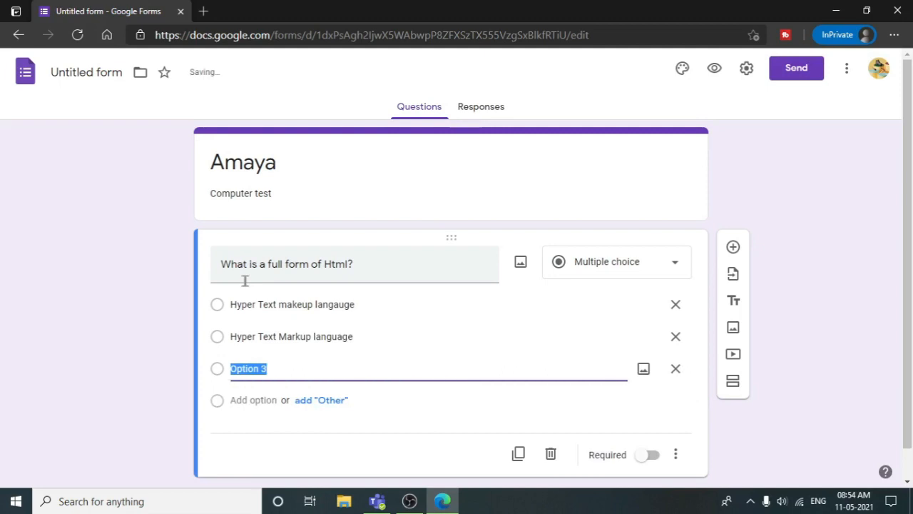
type("Hyper ")
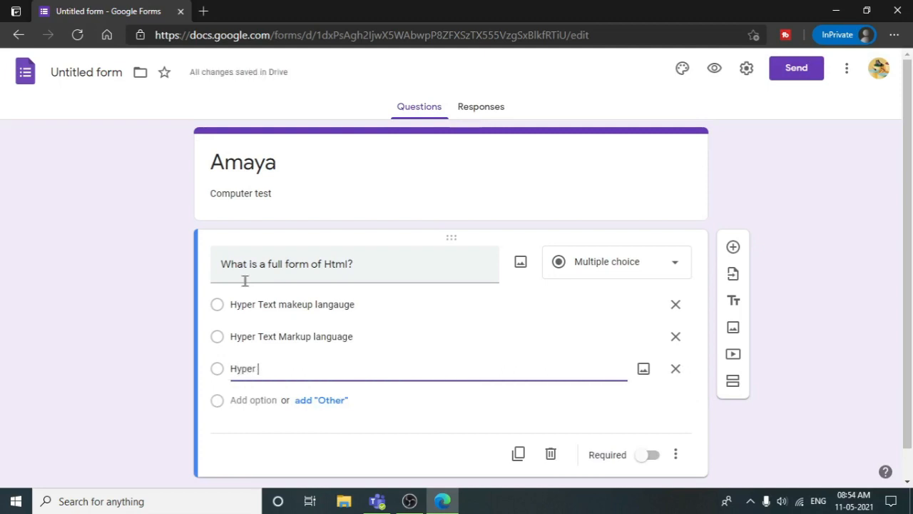
type("Text ")
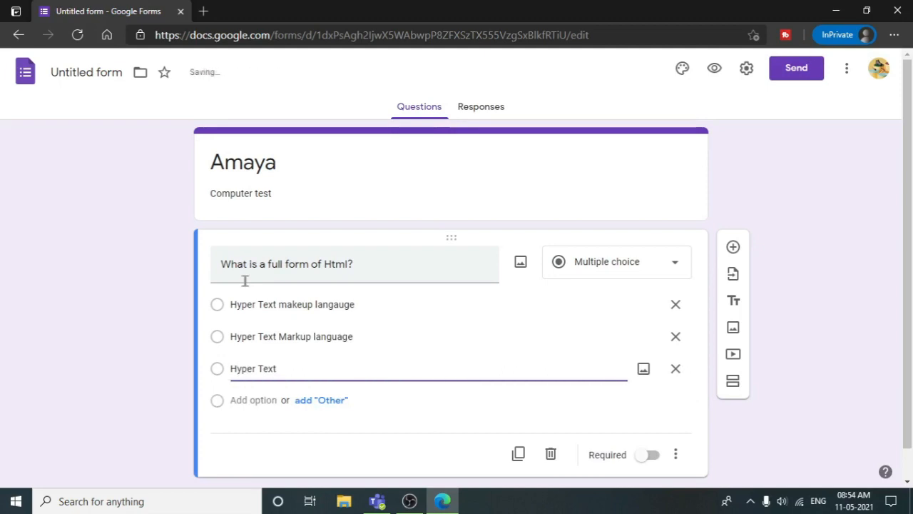
type("Mockup language")
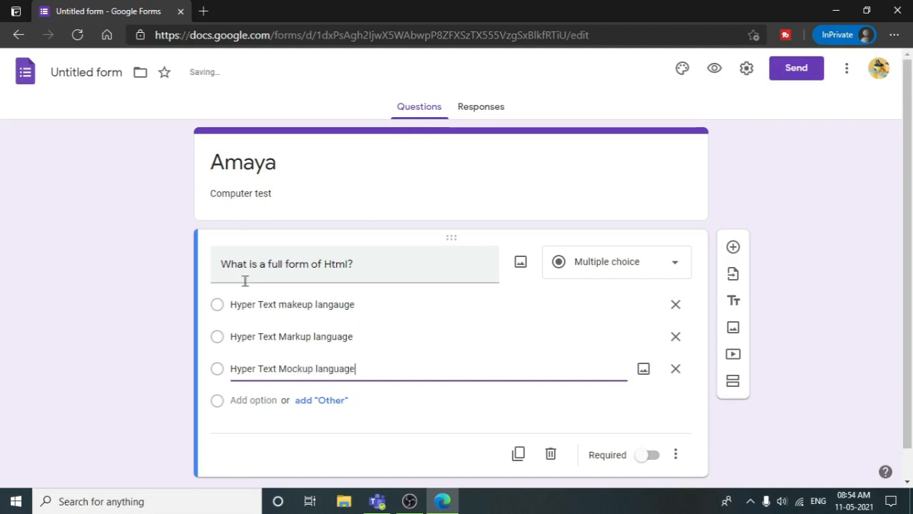
Add an "Other" choice and a fourth answer option reading "None of the above"
left_click(328, 400)
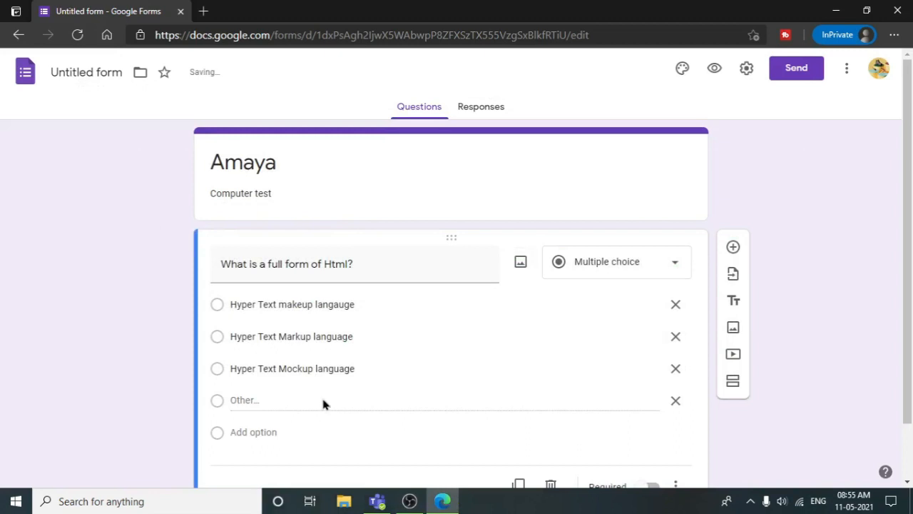
left_click(253, 432)
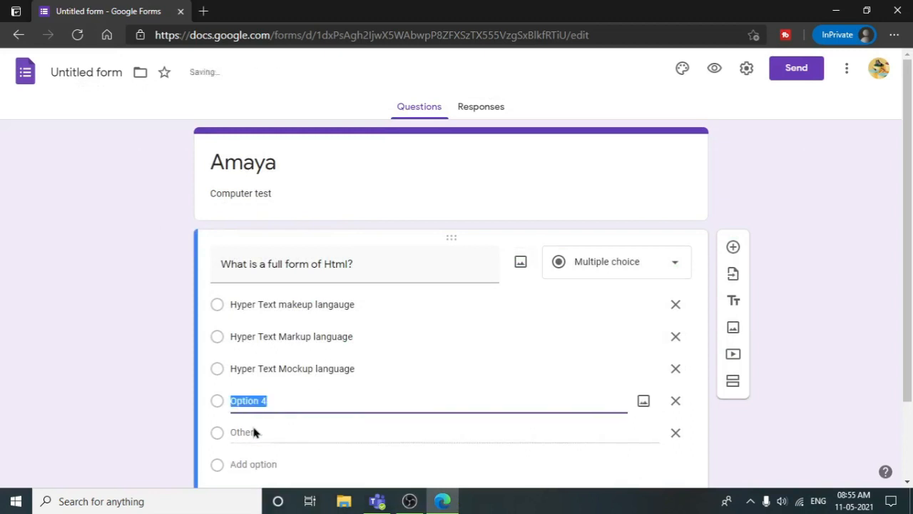
left_click(674, 401)
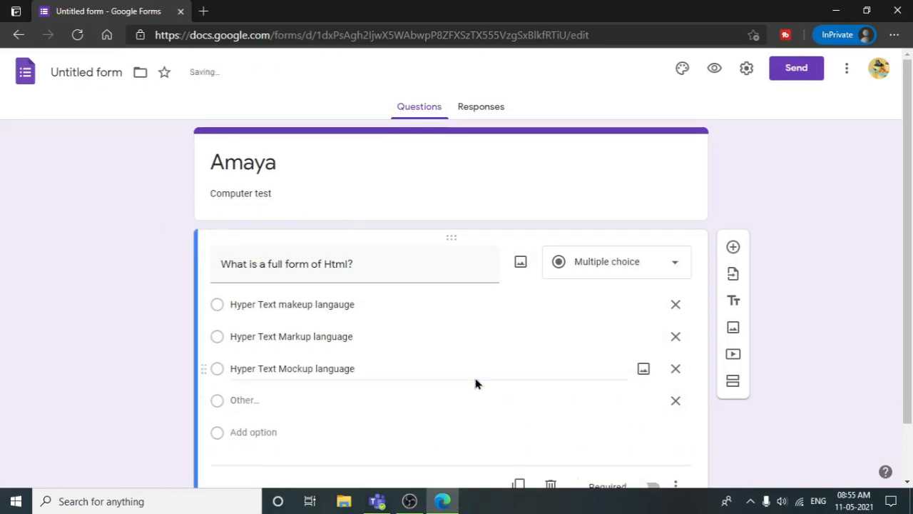
left_click(481, 364)
key("Return")
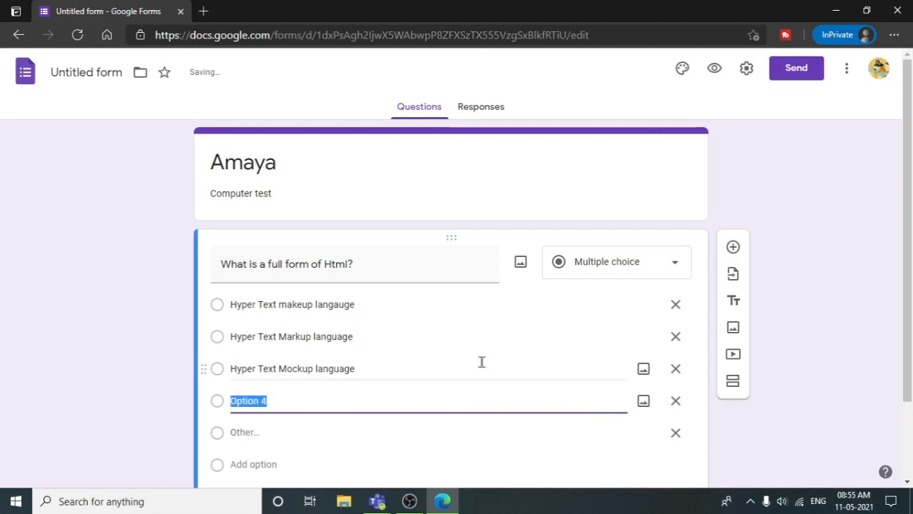
type("None of the ")
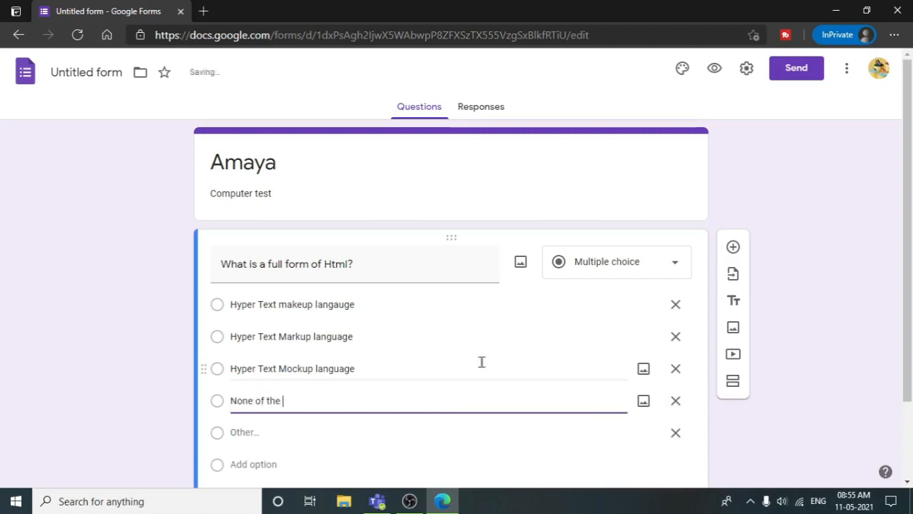
type("above")
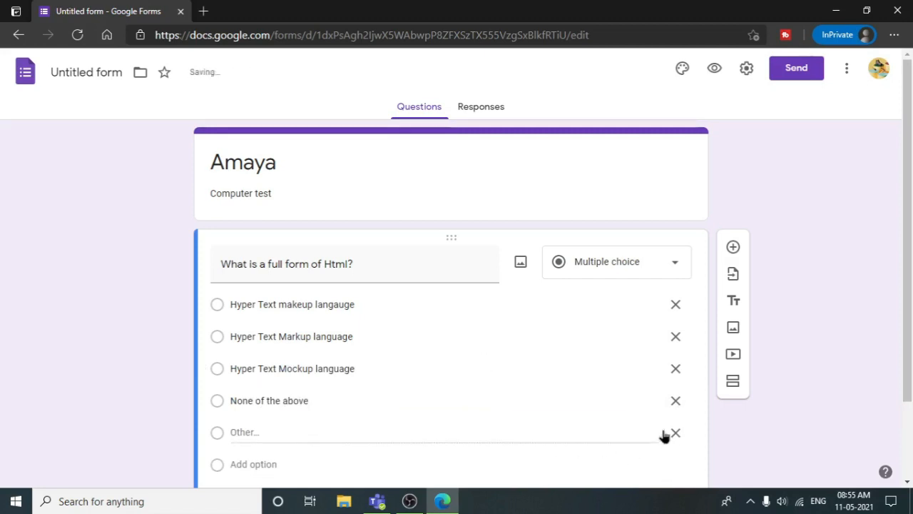
Preview the form and try selecting the different answer options, finishing on "None of the above"
left_click(714, 69)
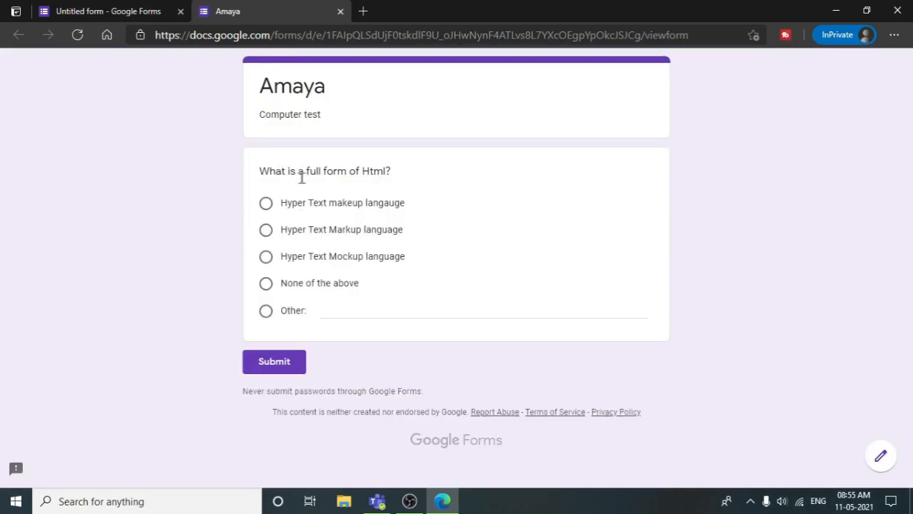
left_click_drag(258, 175, 425, 171)
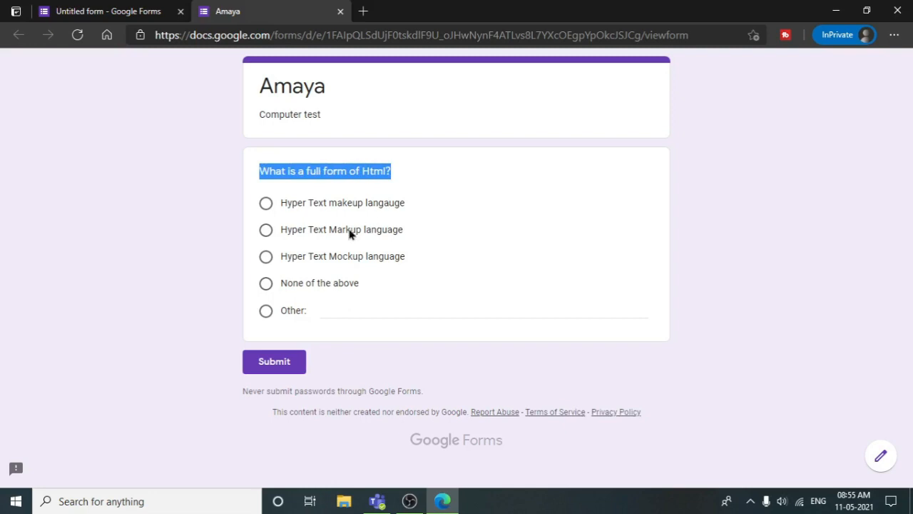
left_click(261, 234)
left_click(268, 206)
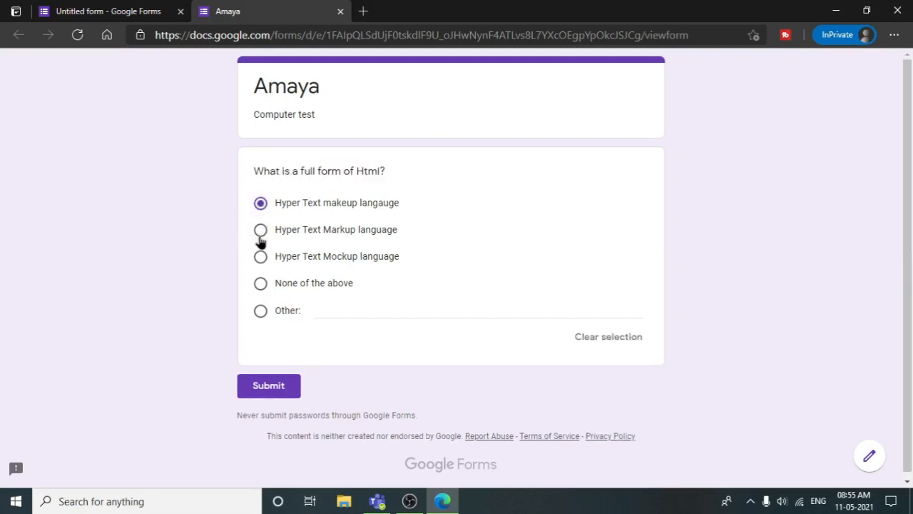
left_click(262, 239)
triple_click(265, 258)
left_click(262, 260)
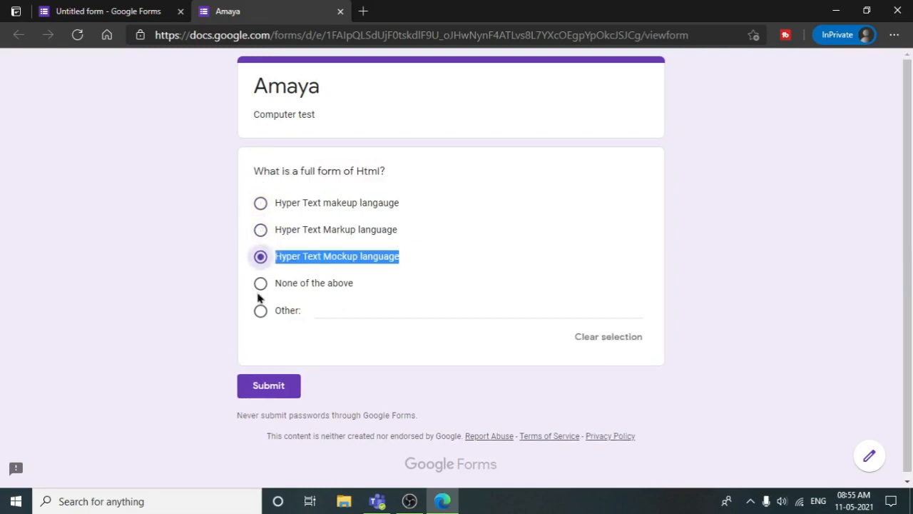
left_click(262, 292)
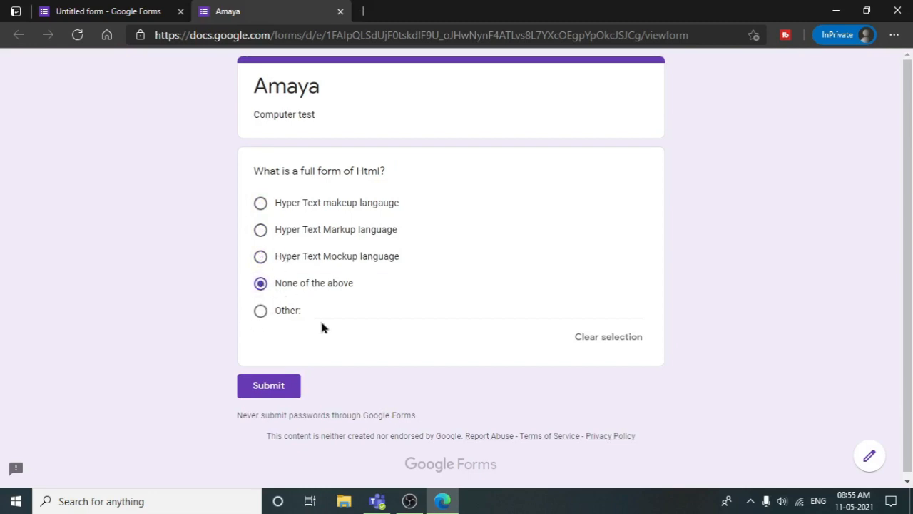
Return to the form editor and remove the "Other" choice from the HTML question
left_click(114, 11)
scroll(285, 298, "down", 2)
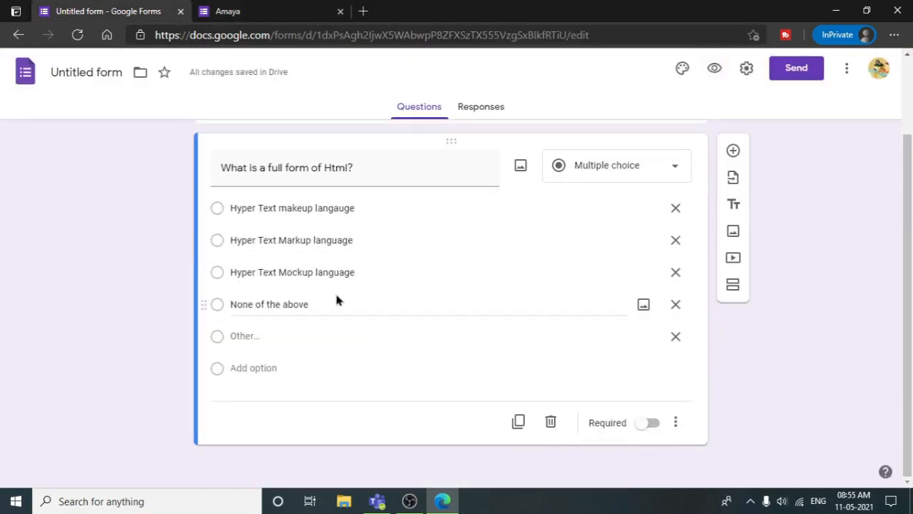
left_click(676, 336)
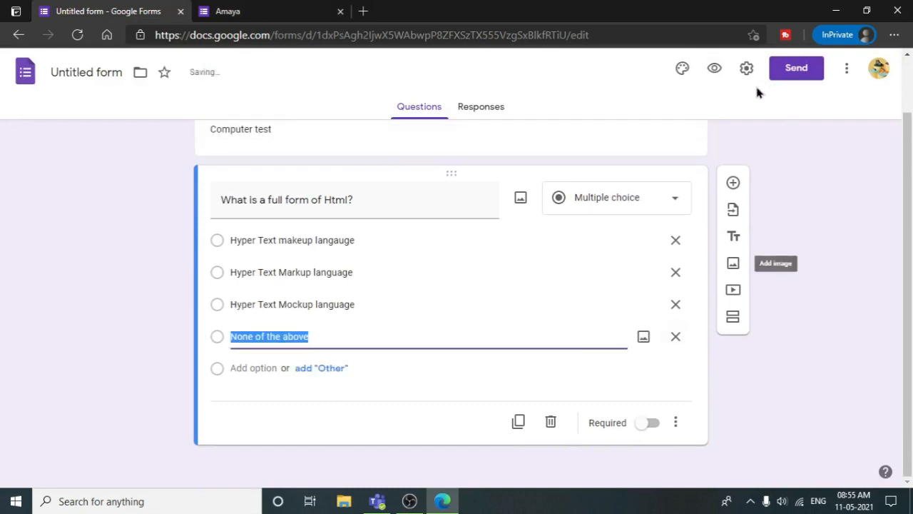
Go back to the form preview and reload it to check the edited answer options
left_click(228, 11)
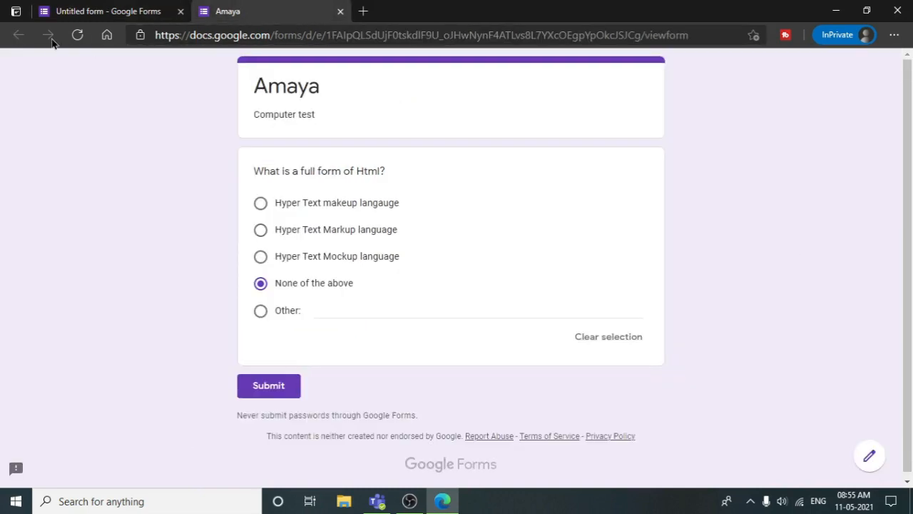
left_click(77, 35)
left_click(504, 114)
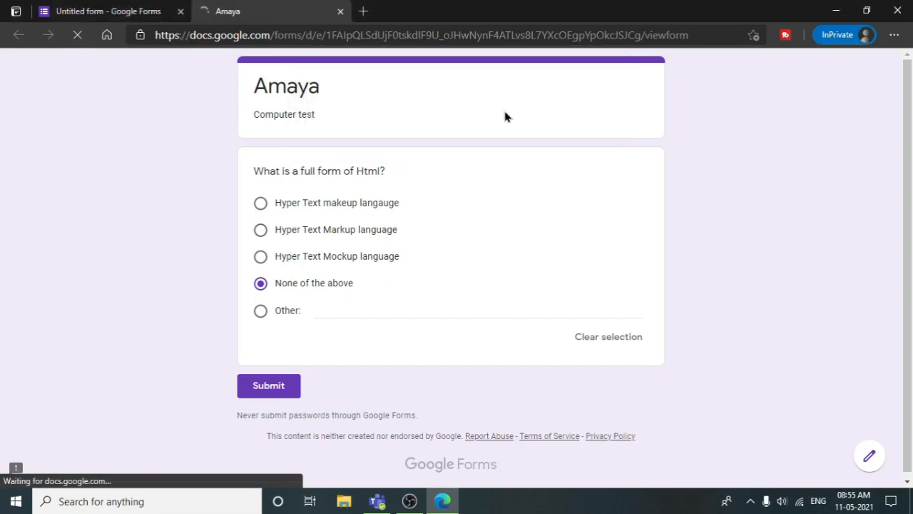